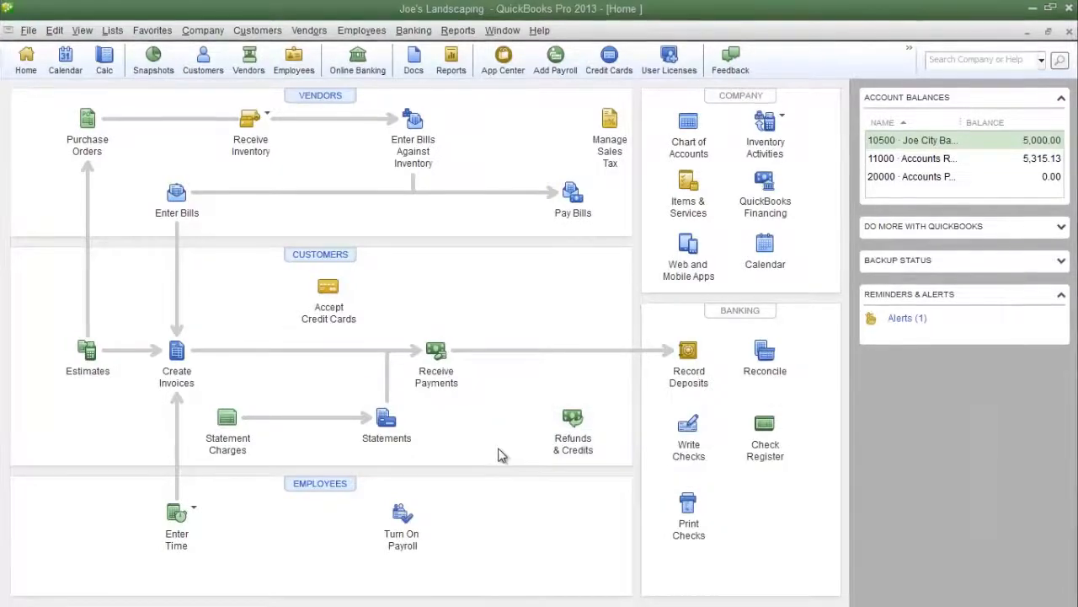
Step: Start a new credit memo for the customer Dewey Company
left_click(257, 30)
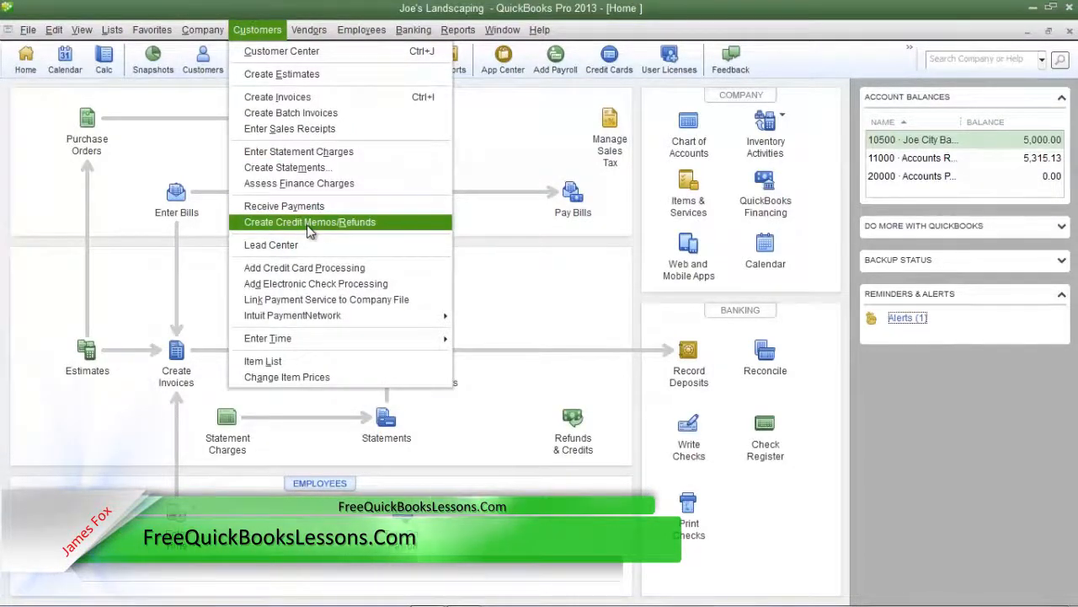
left_click(309, 224)
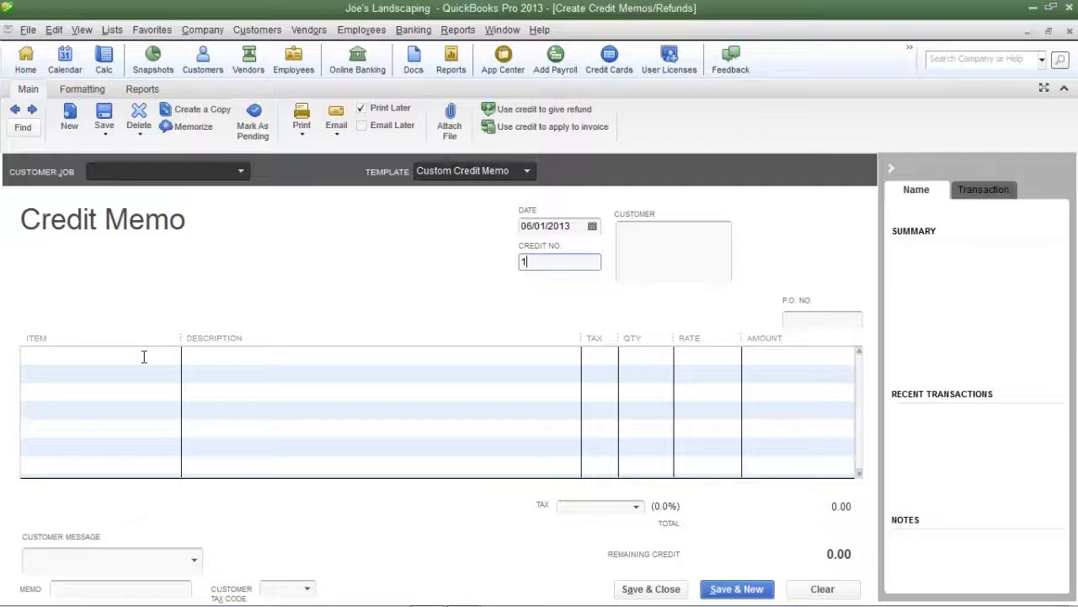
left_click(226, 170)
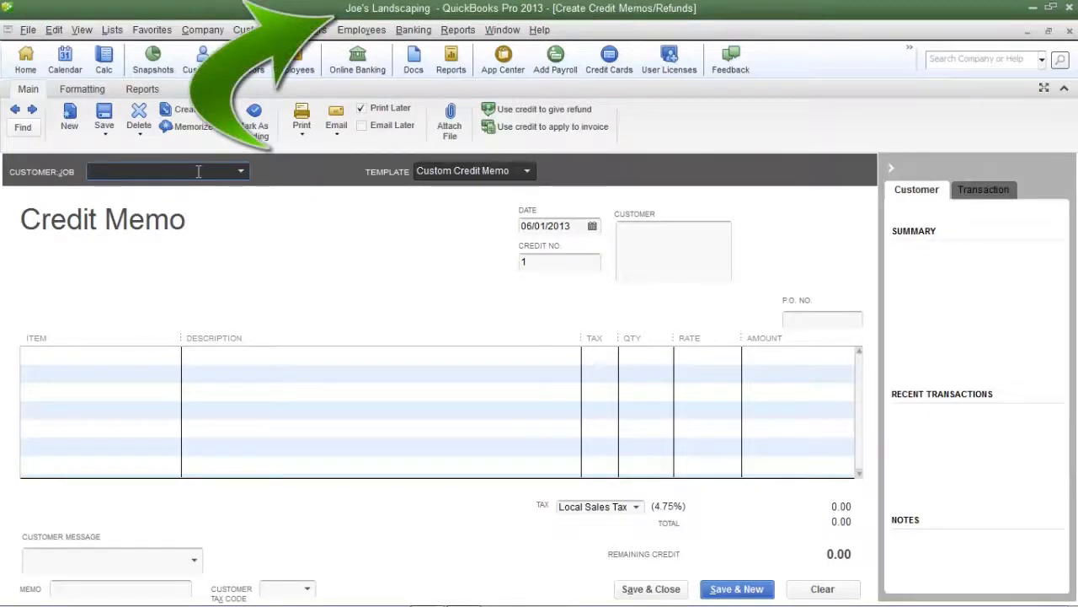
type("Dewey Company")
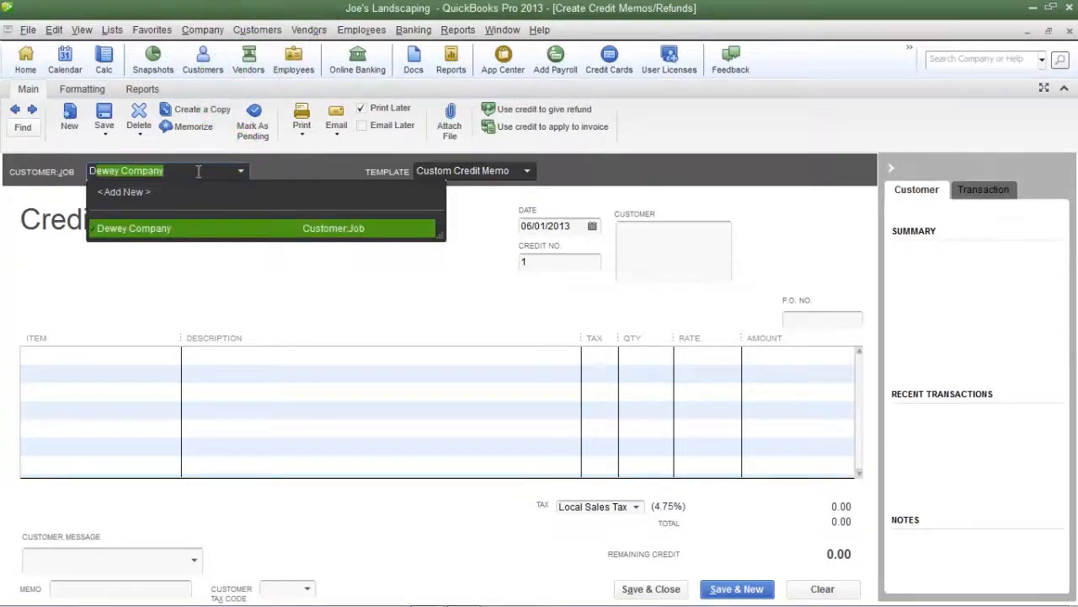
key("Tab")
Step: Add Hedge Trimming as the credit memo's item and check the tax code options for the line and the customer
left_click(70, 354)
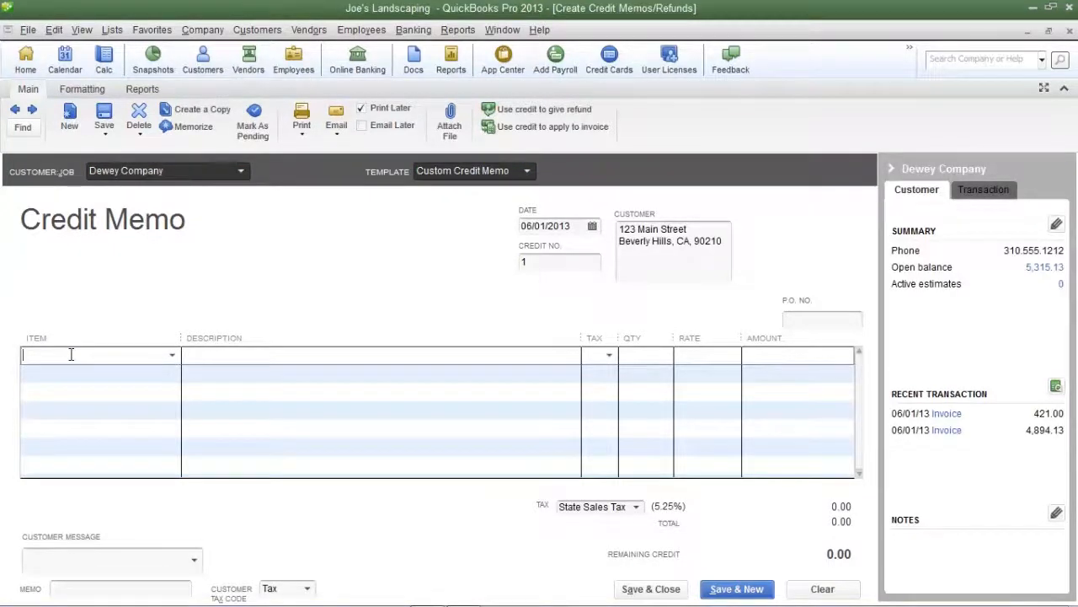
type("Hedge")
key("Tab")
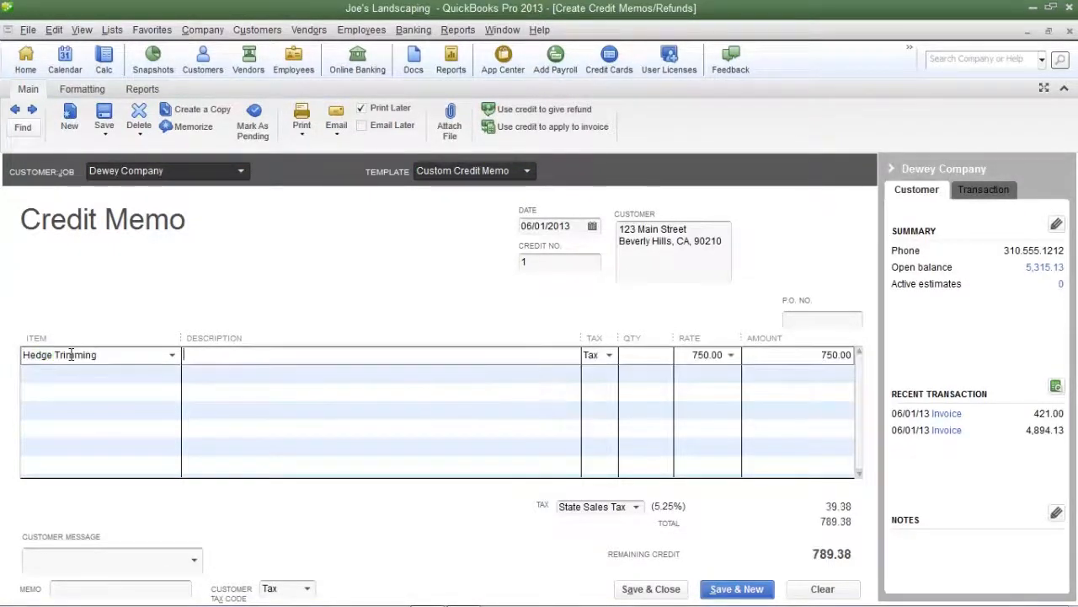
left_click(610, 355)
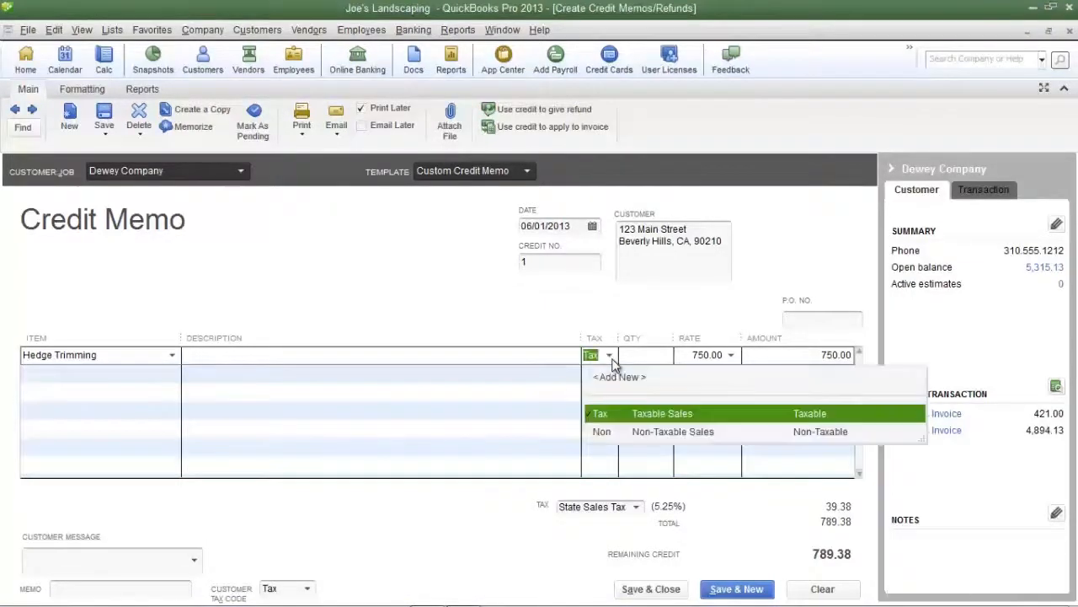
left_click(556, 358)
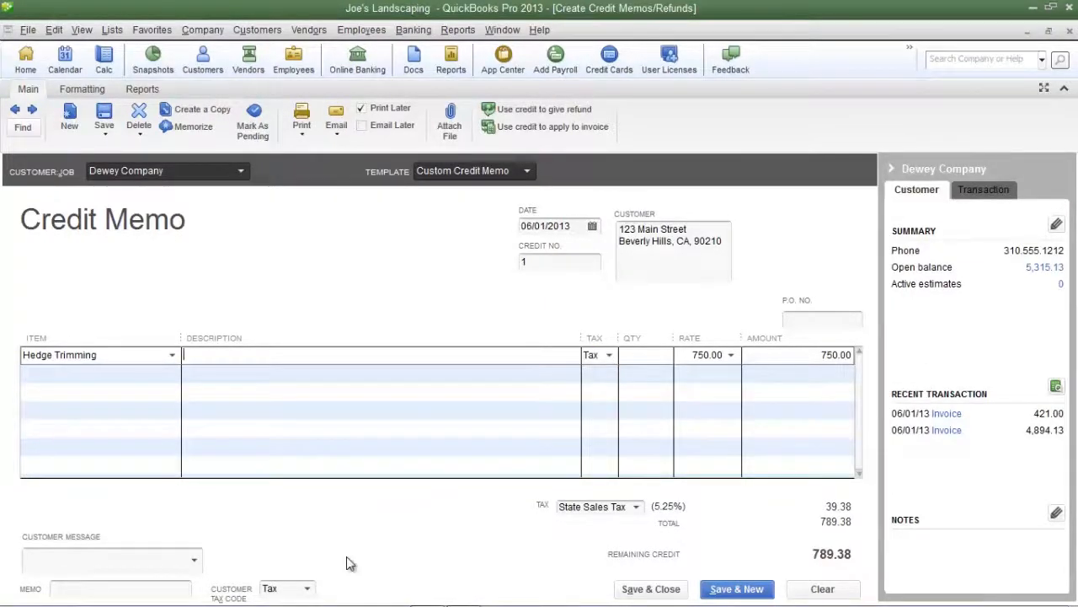
left_click(308, 589)
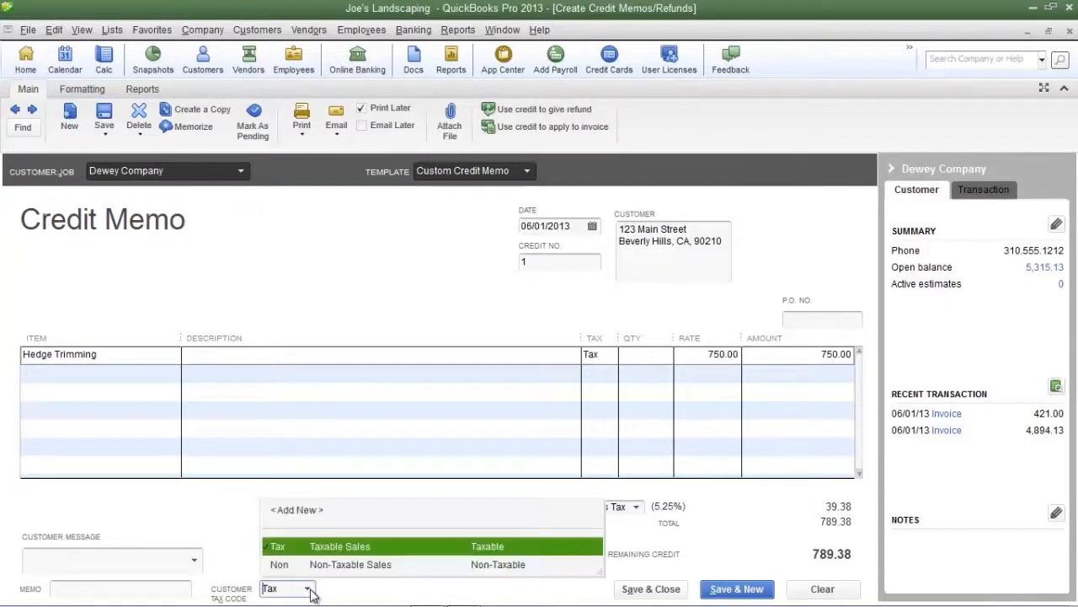
left_click(236, 557)
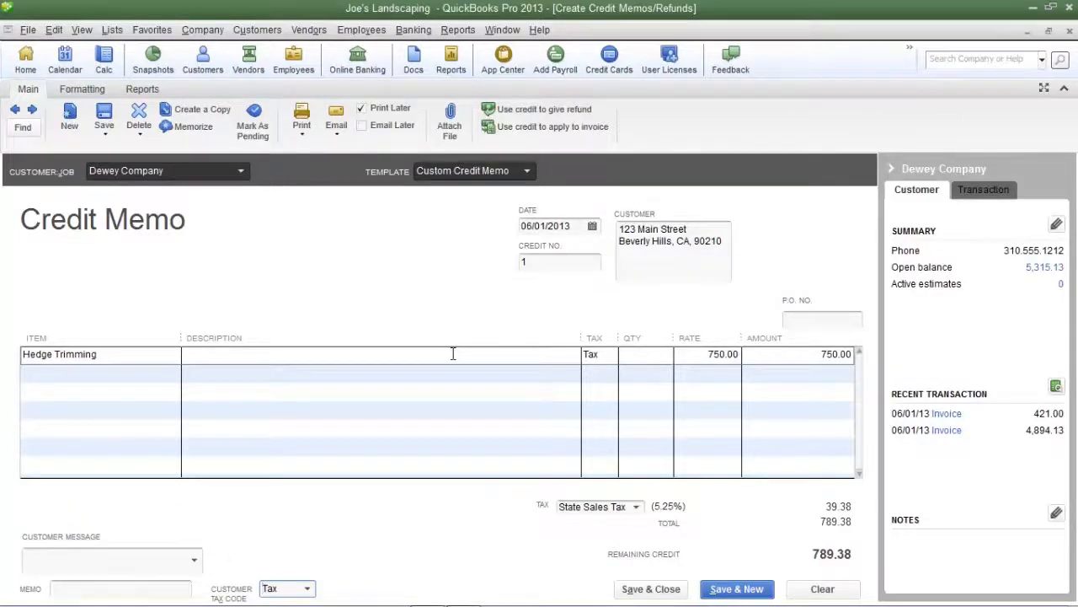
Step: Save the credit memo and choose to retain its balance as an available credit
left_click(104, 113)
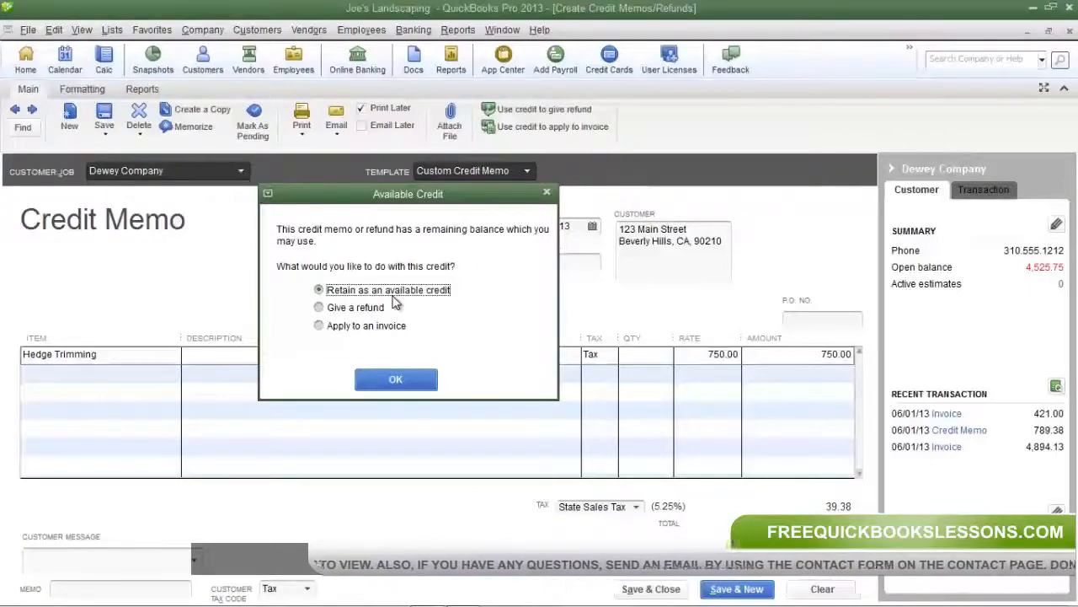
left_click(357, 307)
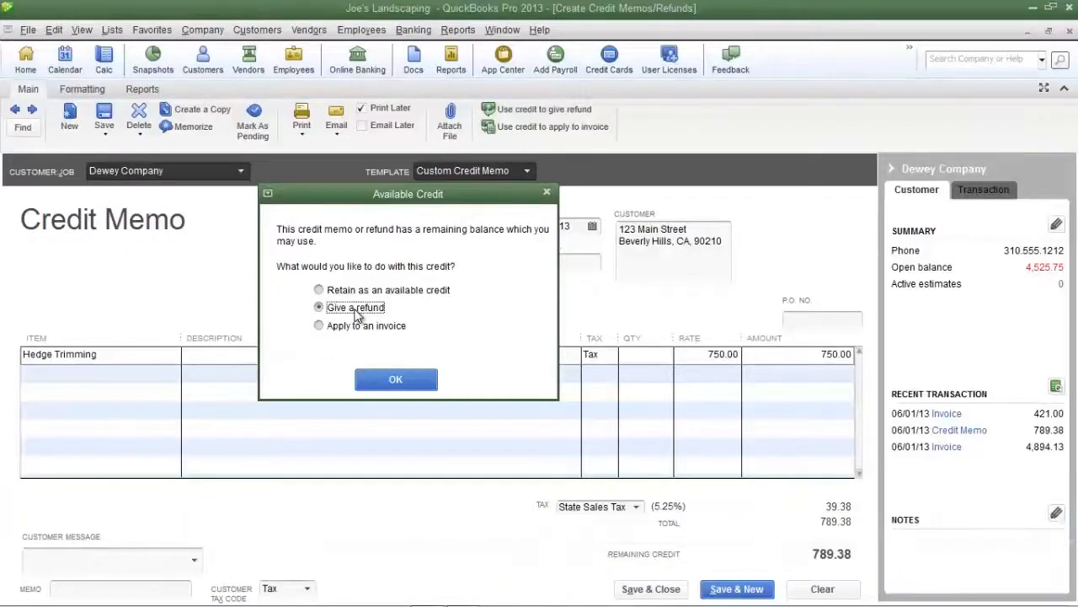
left_click(349, 328)
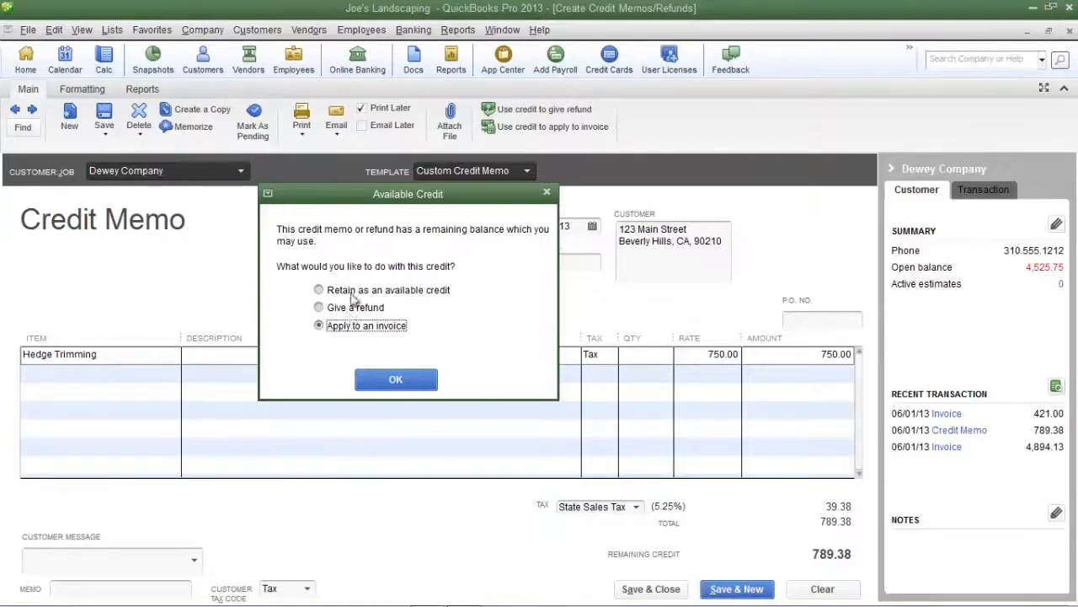
left_click(354, 294)
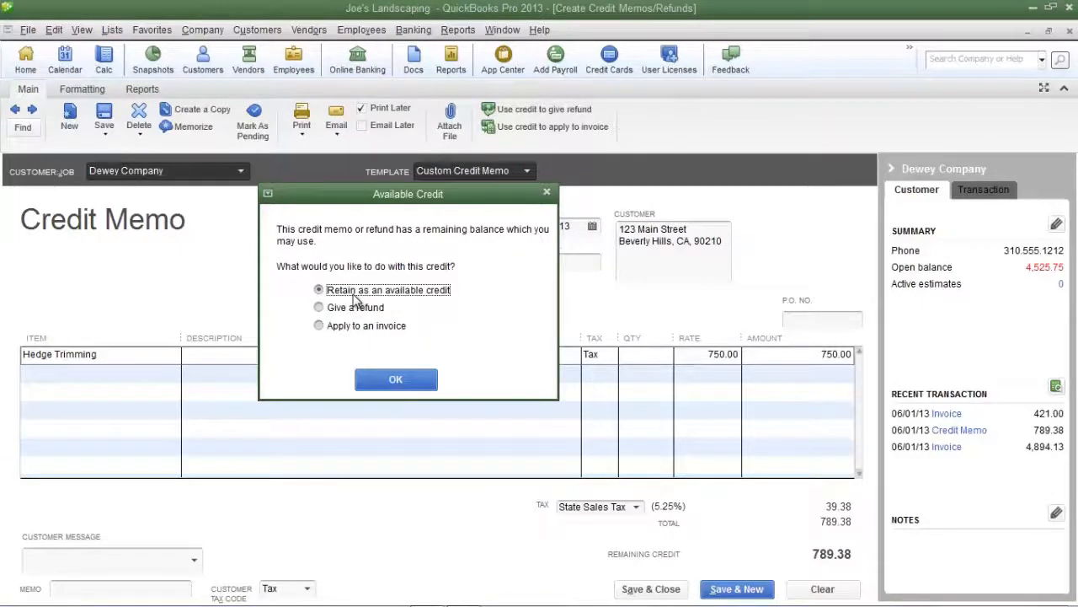
left_click(411, 381)
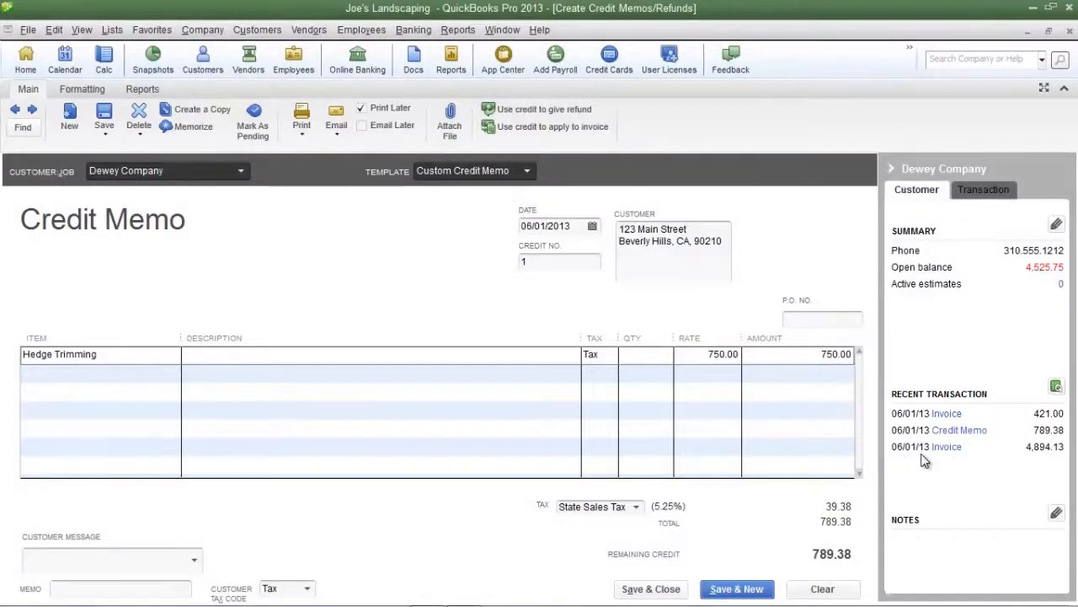
mouse_move(917, 455)
left_click(948, 449)
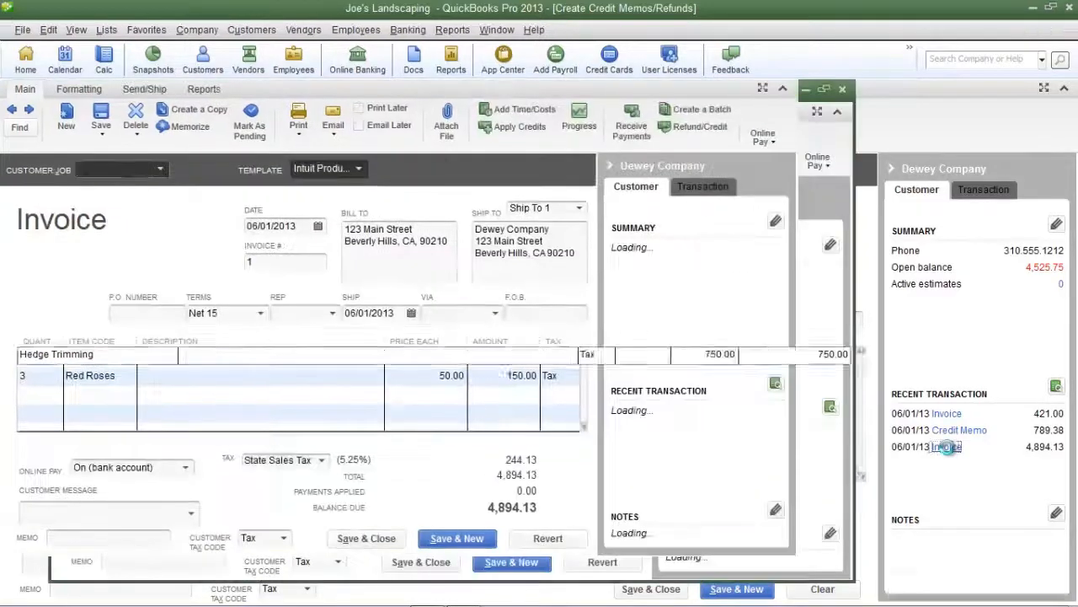
key("Escape")
Step: Find the invoices for Dewey Company and open invoice number 1
left_click(26, 64)
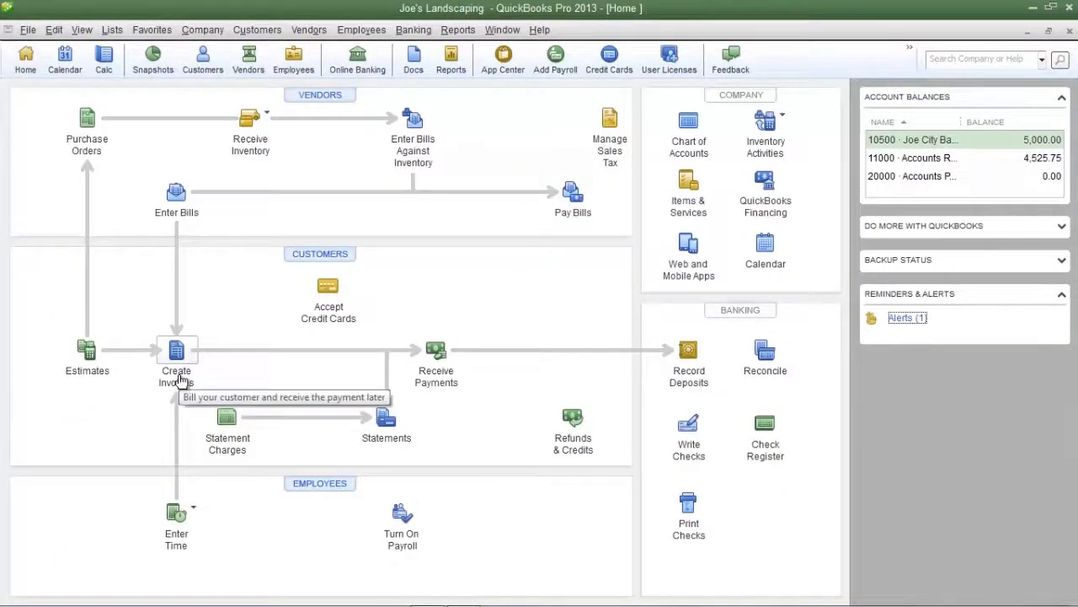
left_click(179, 371)
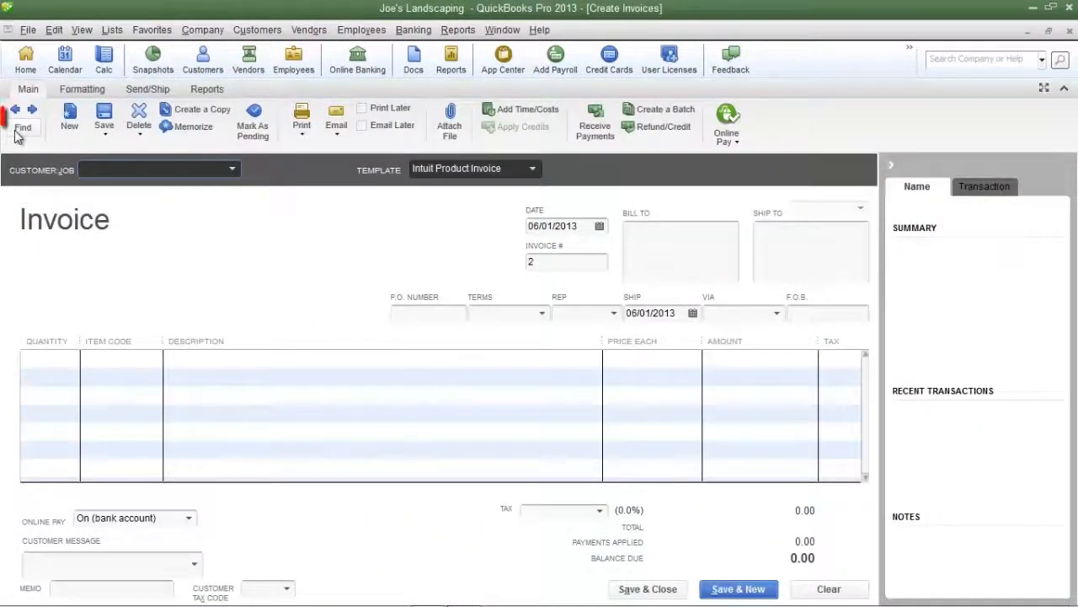
left_click(21, 121)
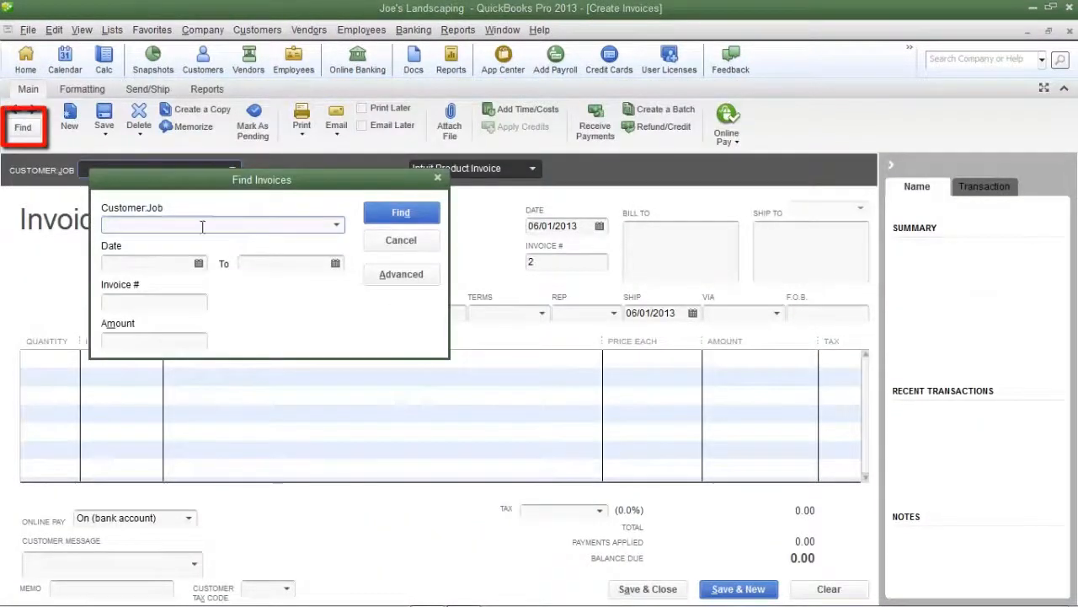
type("Dewey Company")
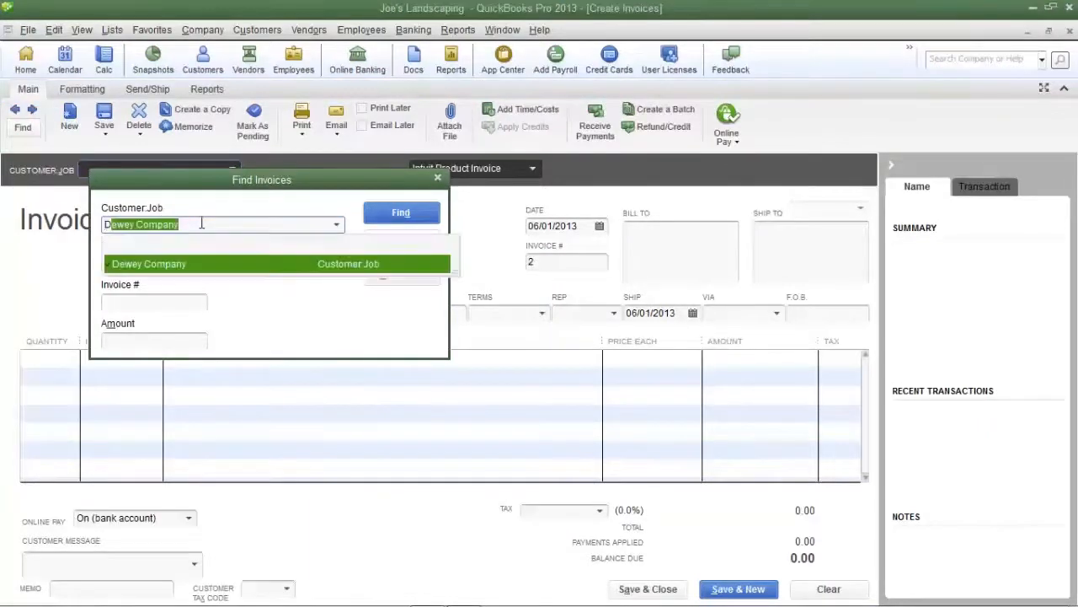
key("Tab")
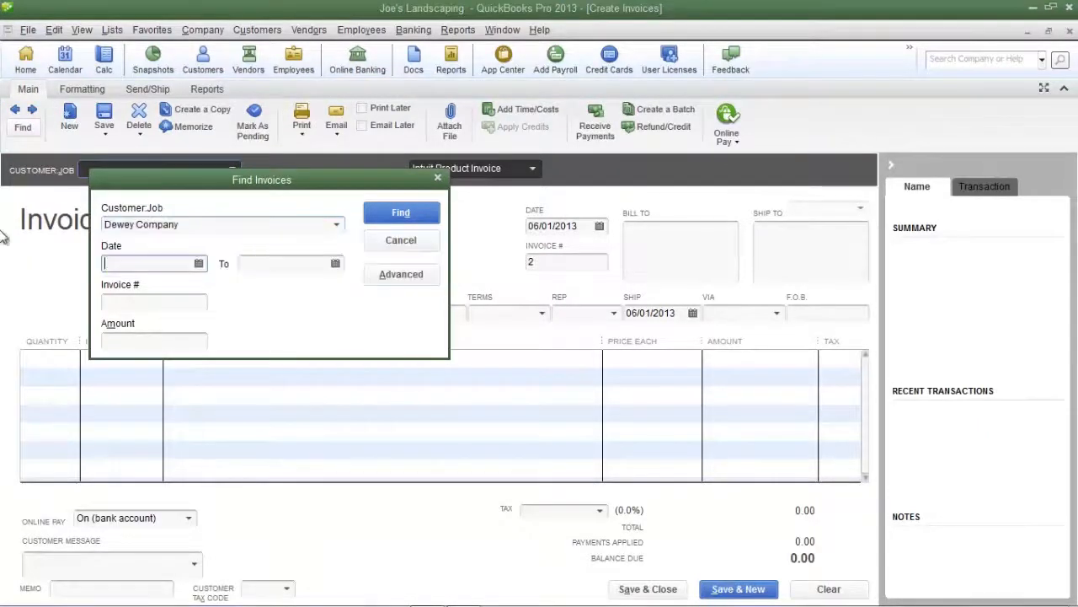
left_click(401, 213)
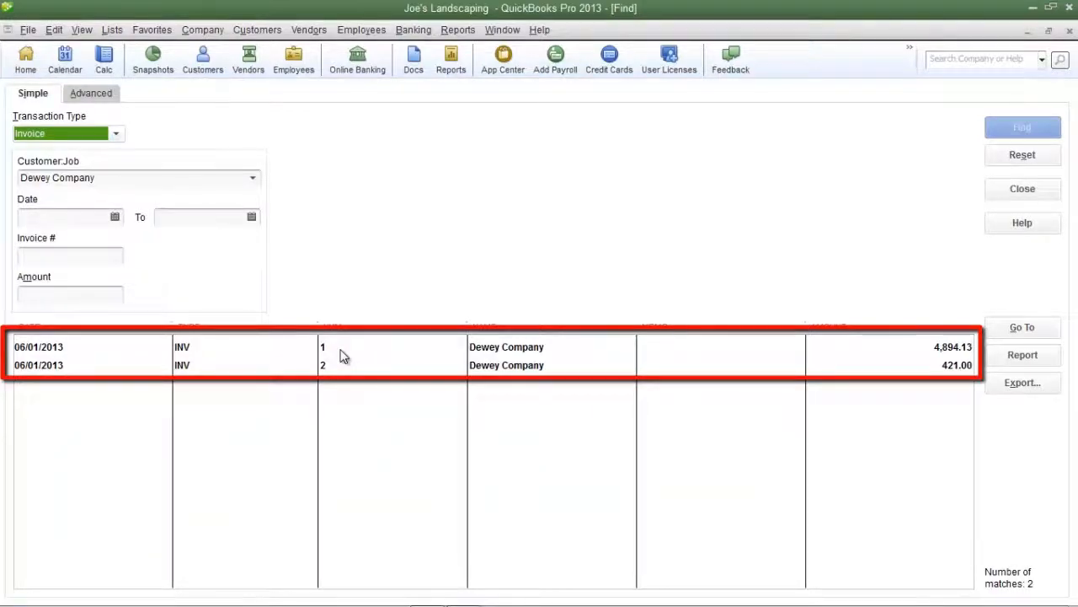
left_click(341, 350)
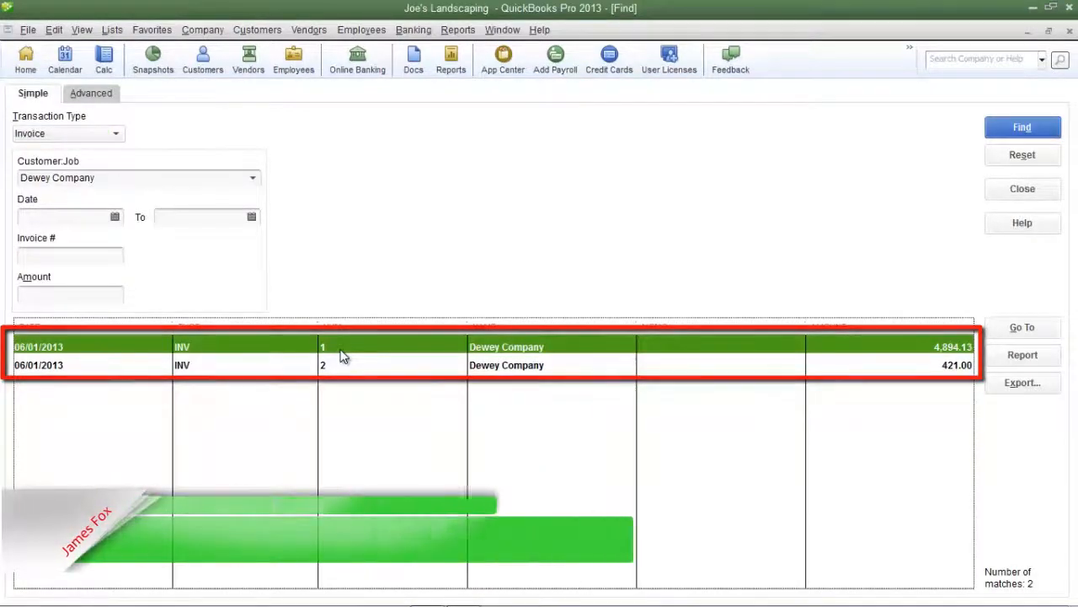
double_click(341, 353)
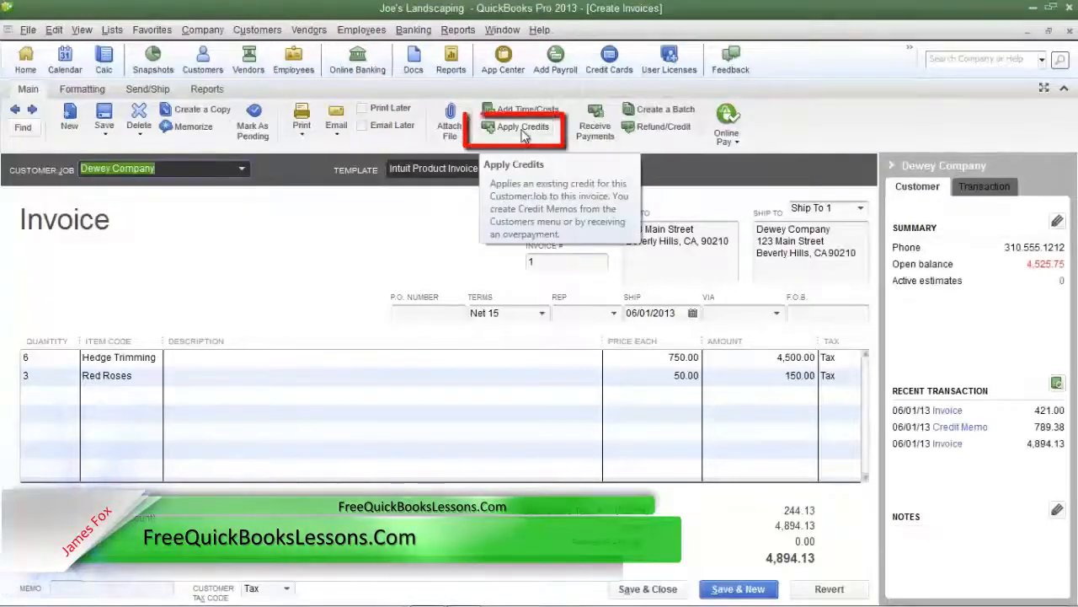
Step: Apply the 789.38 credit from credit memo 1 to the invoice
left_click(523, 137)
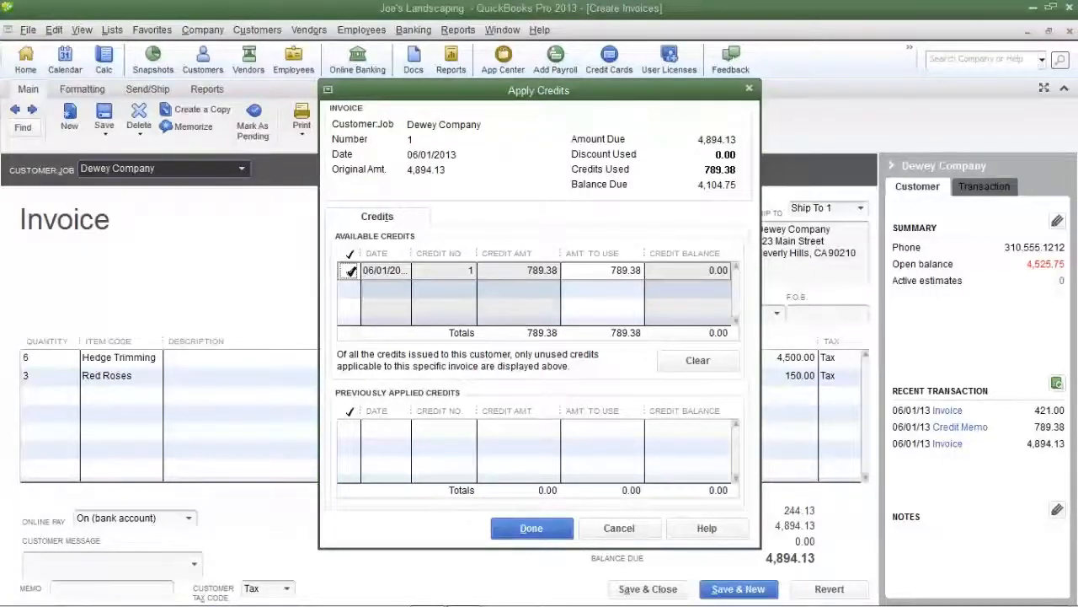
left_click(349, 270)
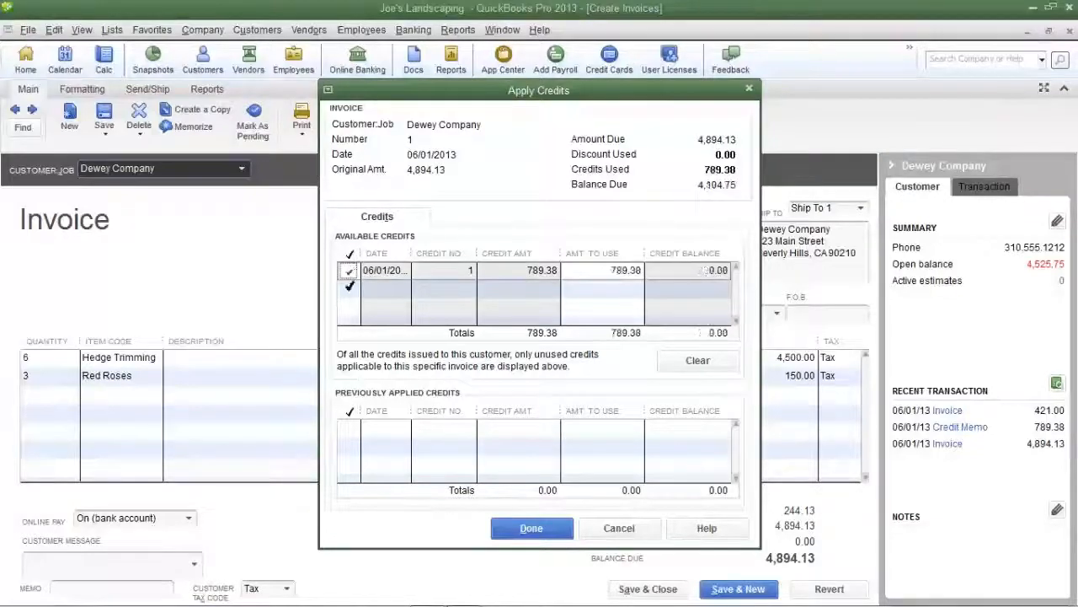
left_click(552, 532)
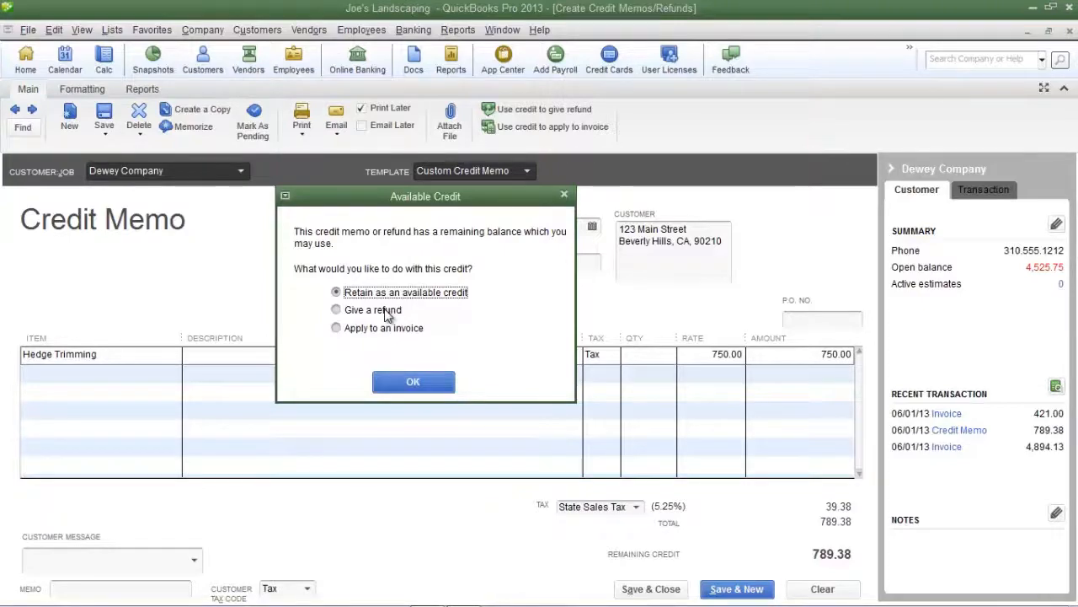
Step: Give the credit memo's balance as a refund by check from the Joe City Bank Checking account, with the memo cleared
left_click(386, 314)
left_click(427, 383)
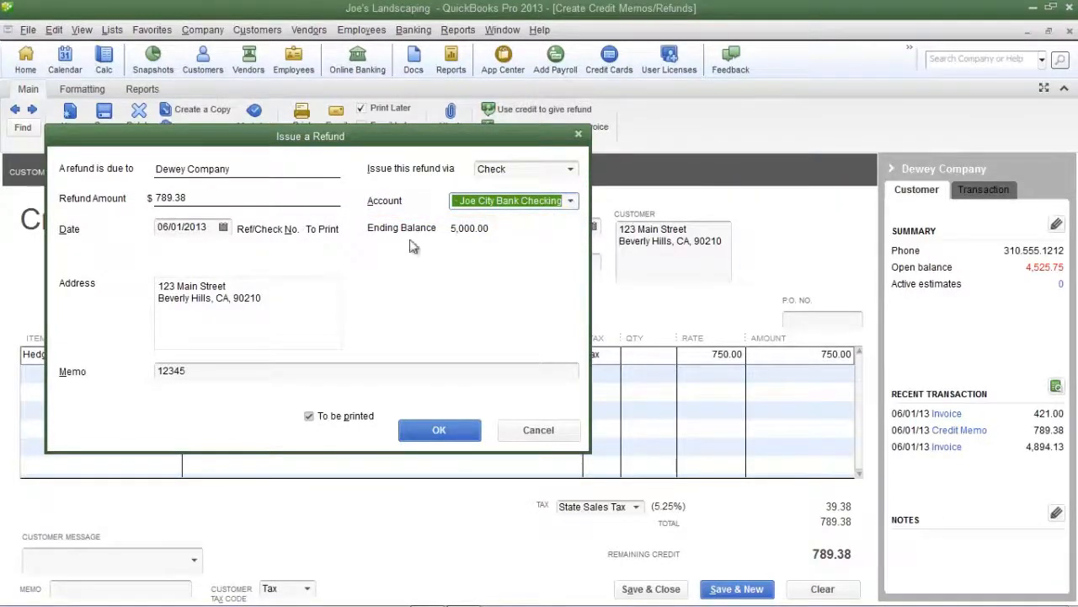
double_click(209, 370)
key("BackSpace")
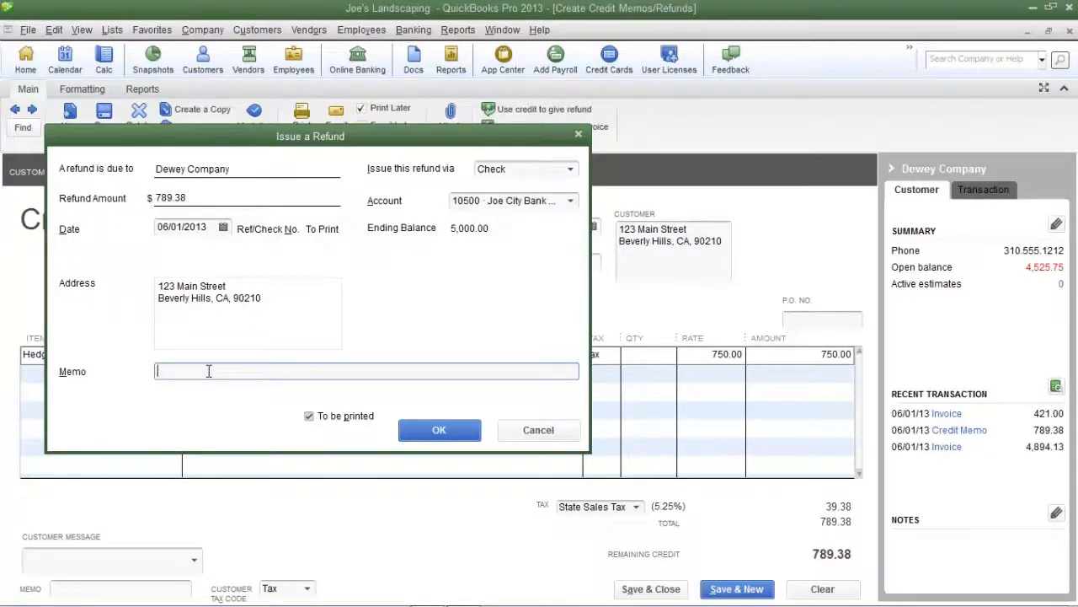
left_click(308, 417)
left_click(572, 171)
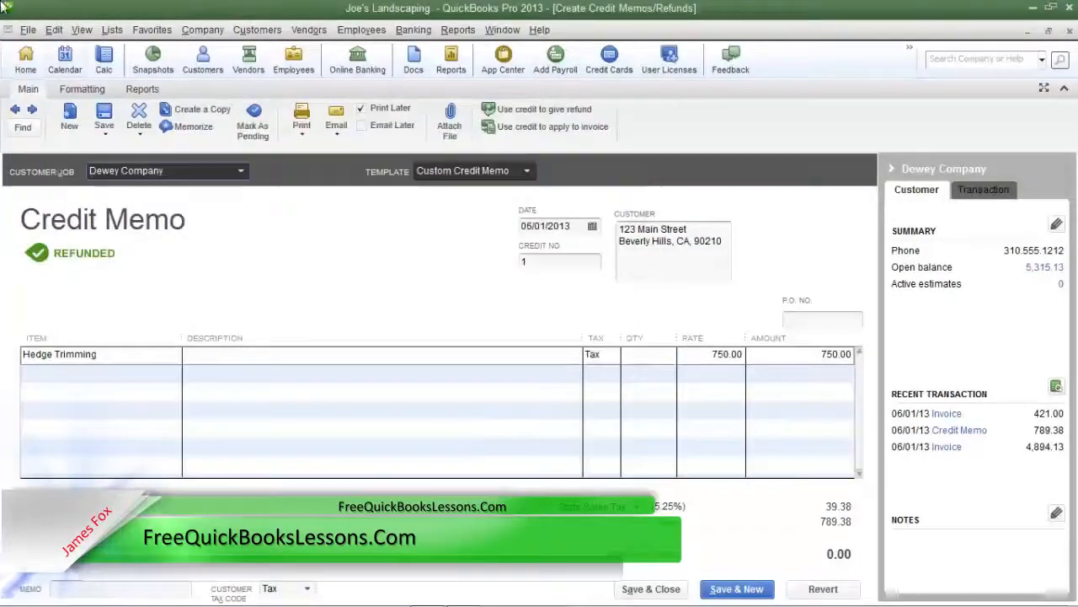
Step: Print the 789.38 Dewey Company refund check from Joe City Bank Checking in voucher style on the HP Officejet 6500
left_click(26, 60)
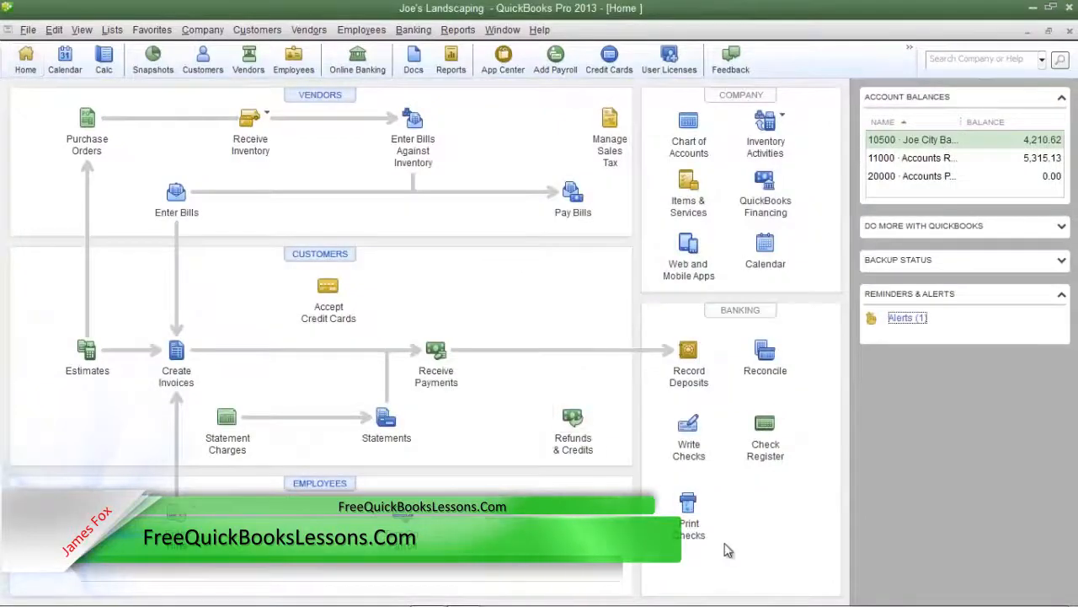
left_click(687, 514)
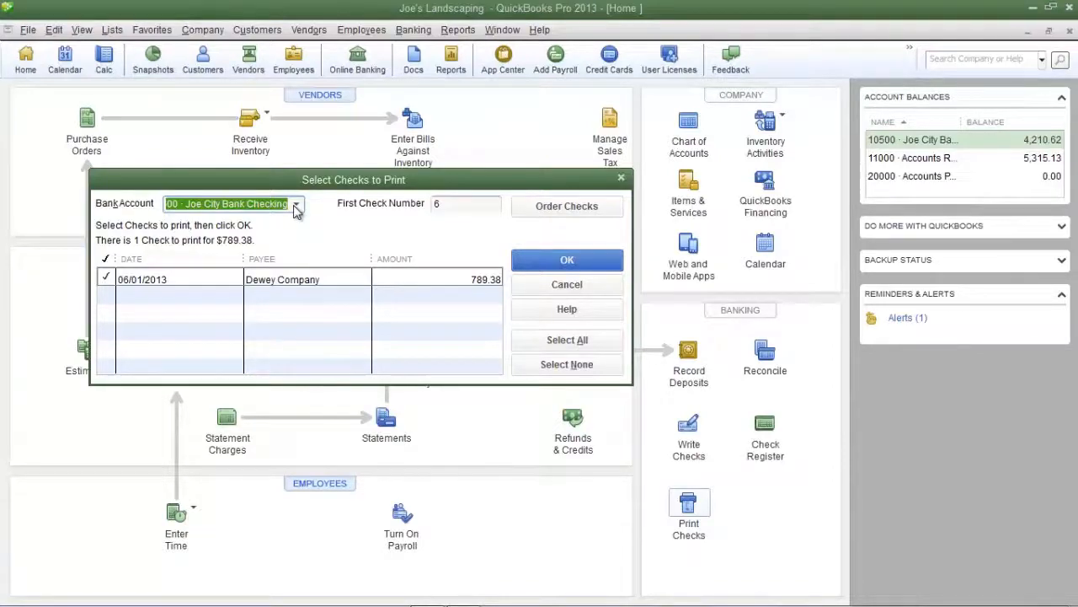
left_click(581, 261)
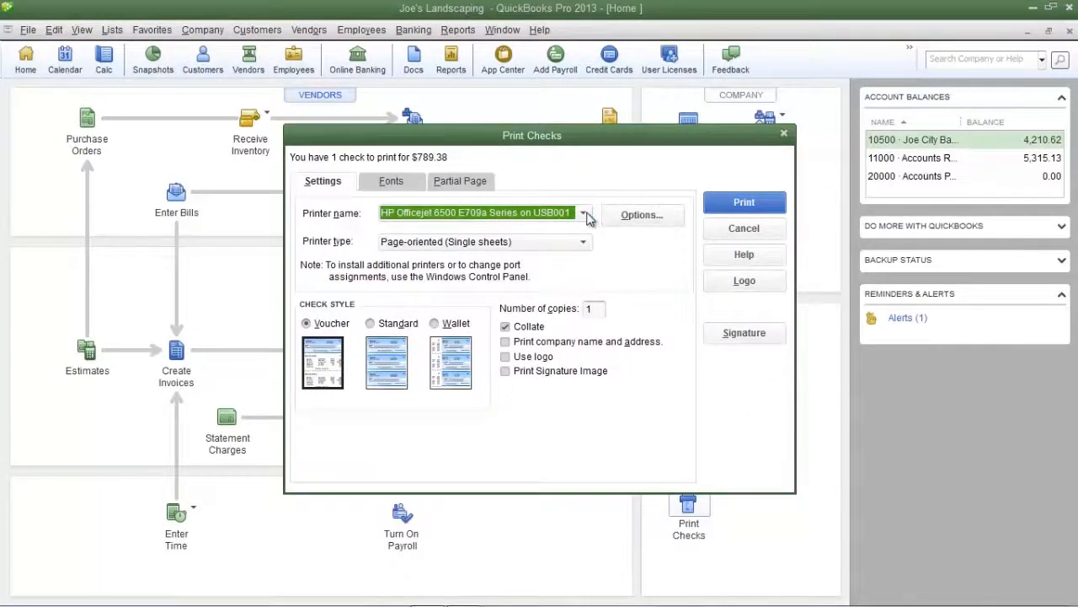
left_click(745, 203)
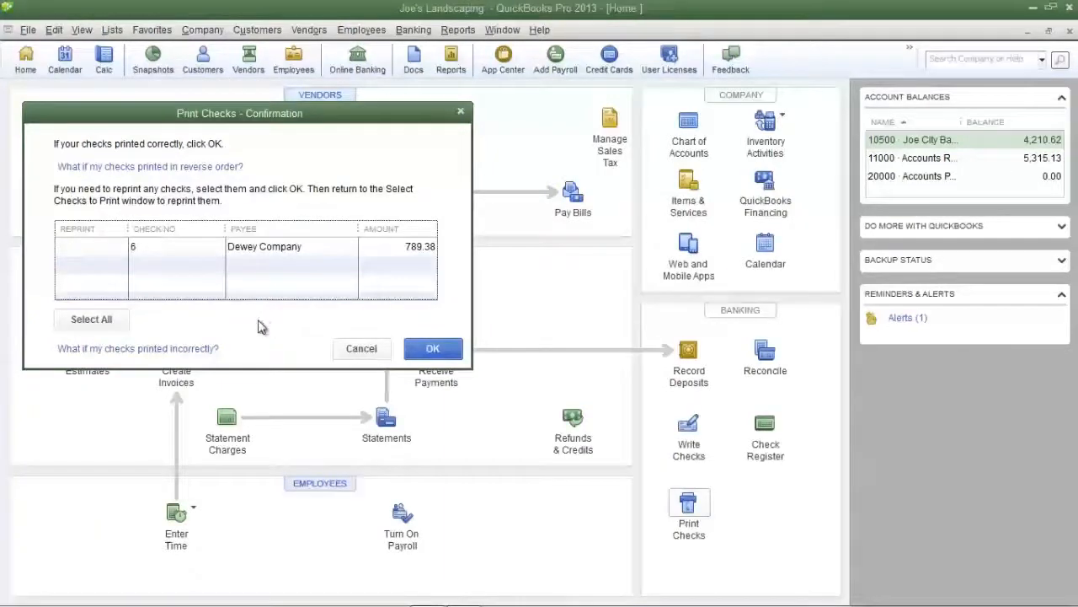
Step: Mark check 6 for reprinting, clear that mark again, and confirm that the check printed correctly
left_click(88, 247)
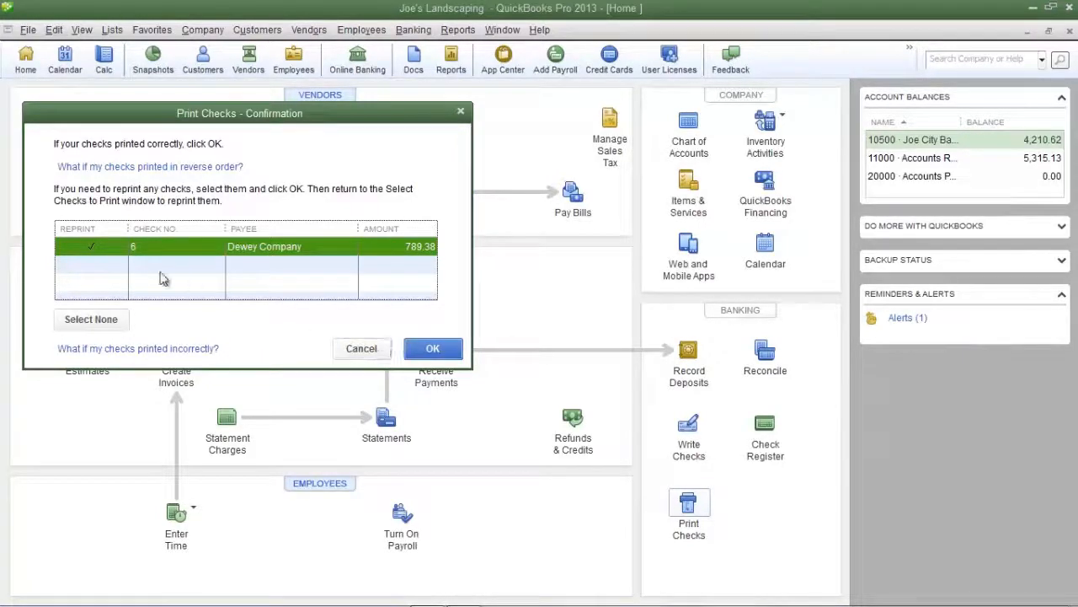
left_click(94, 247)
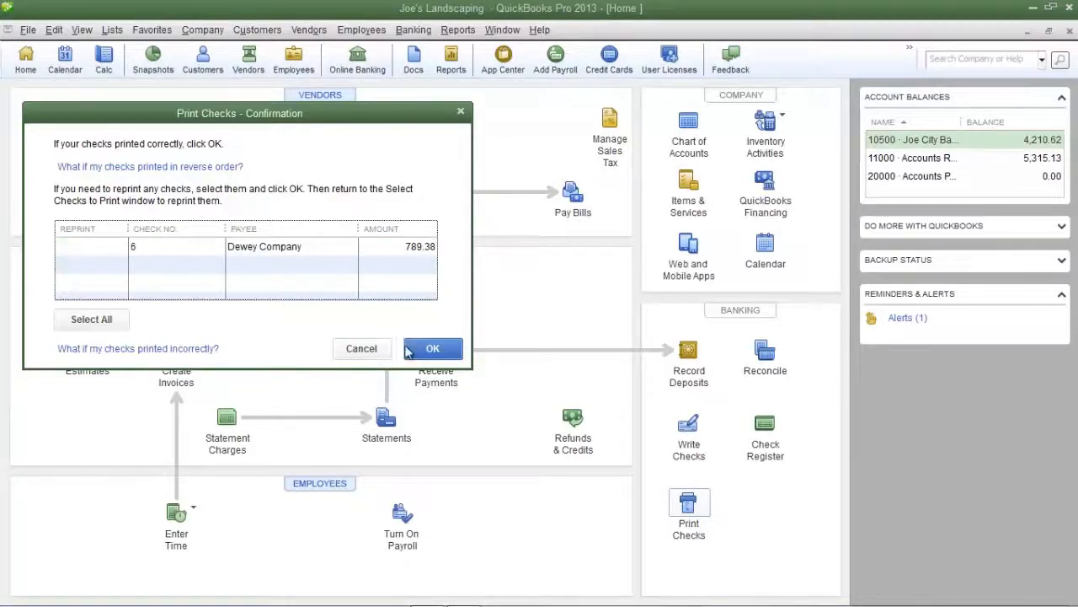
left_click(443, 353)
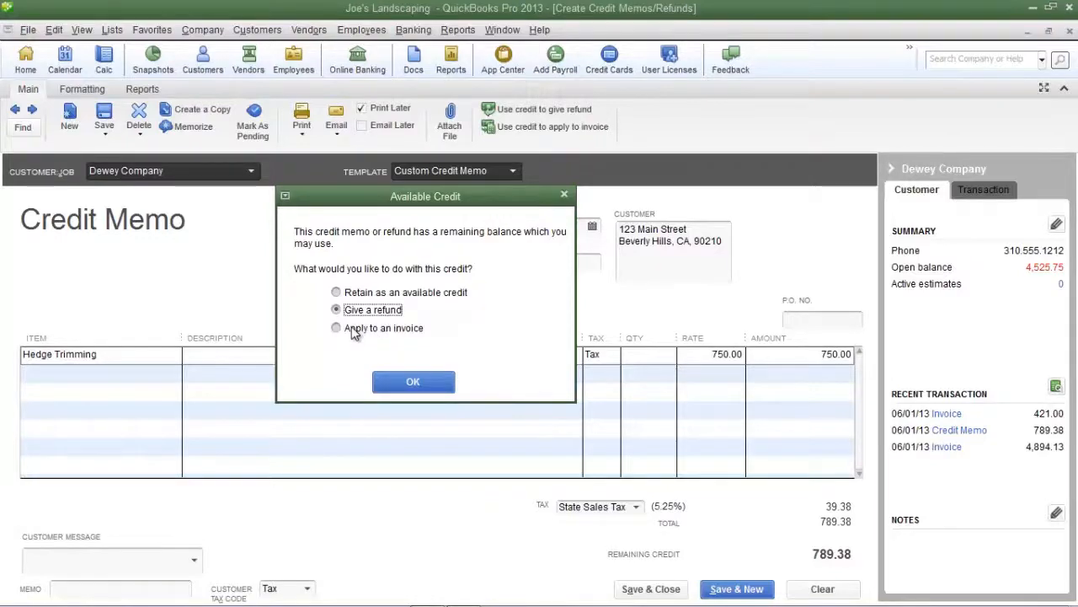
Step: Apply the credit memo's available credit to invoices, with 421.00 on invoice 2 and 368.38 on invoice 1
left_click(352, 331)
left_click(433, 383)
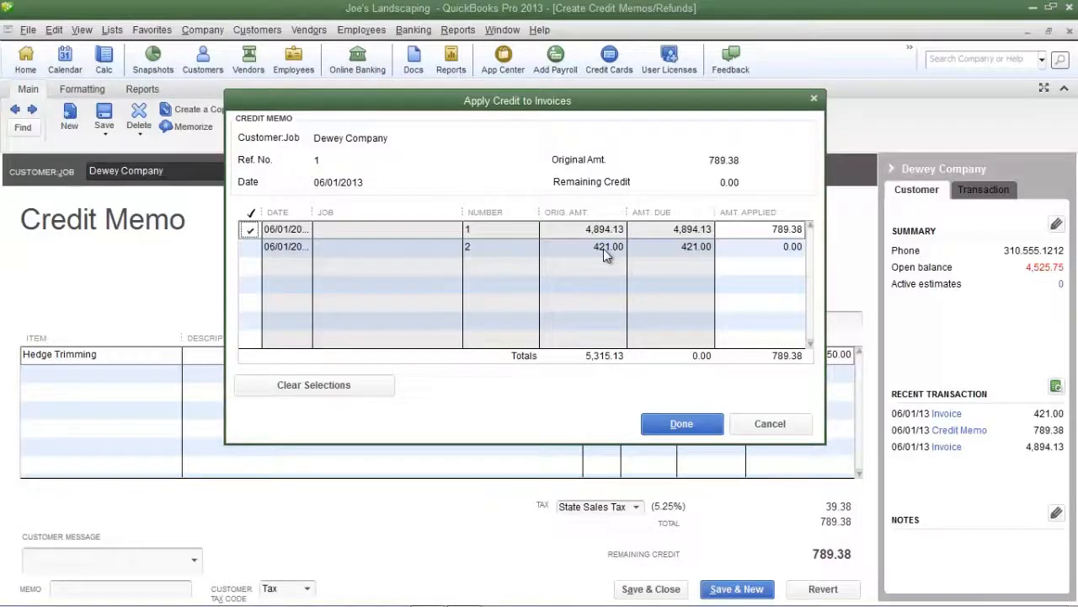
left_click(248, 230)
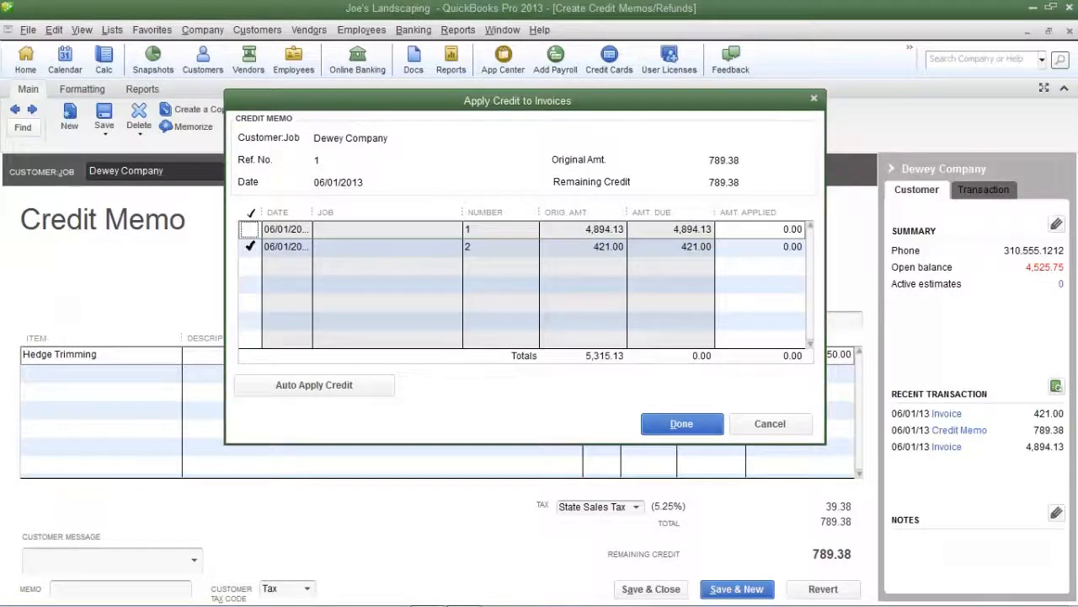
left_click(249, 246)
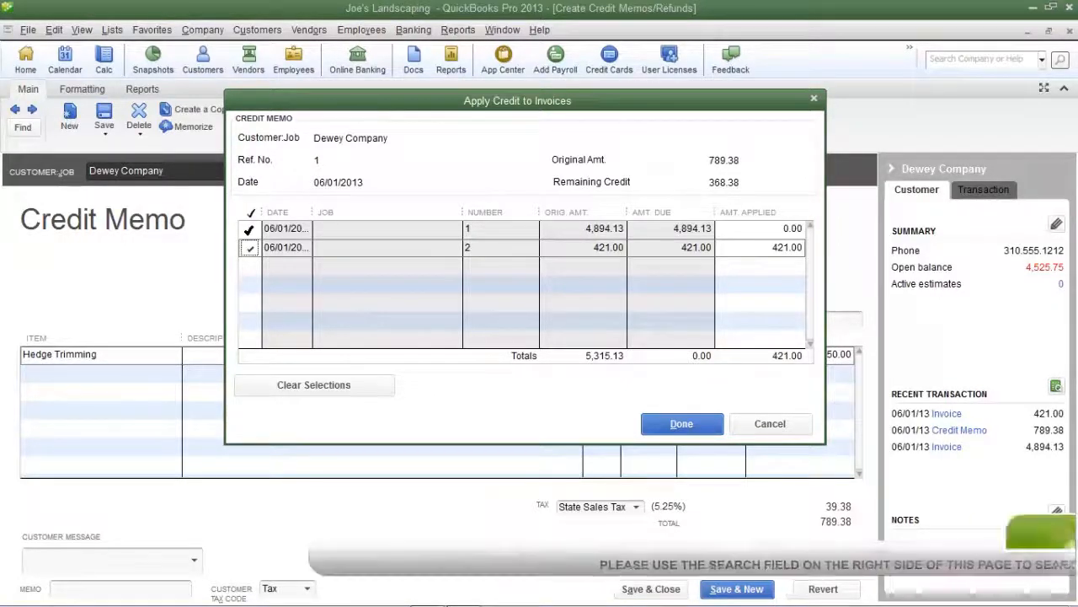
left_click(249, 229)
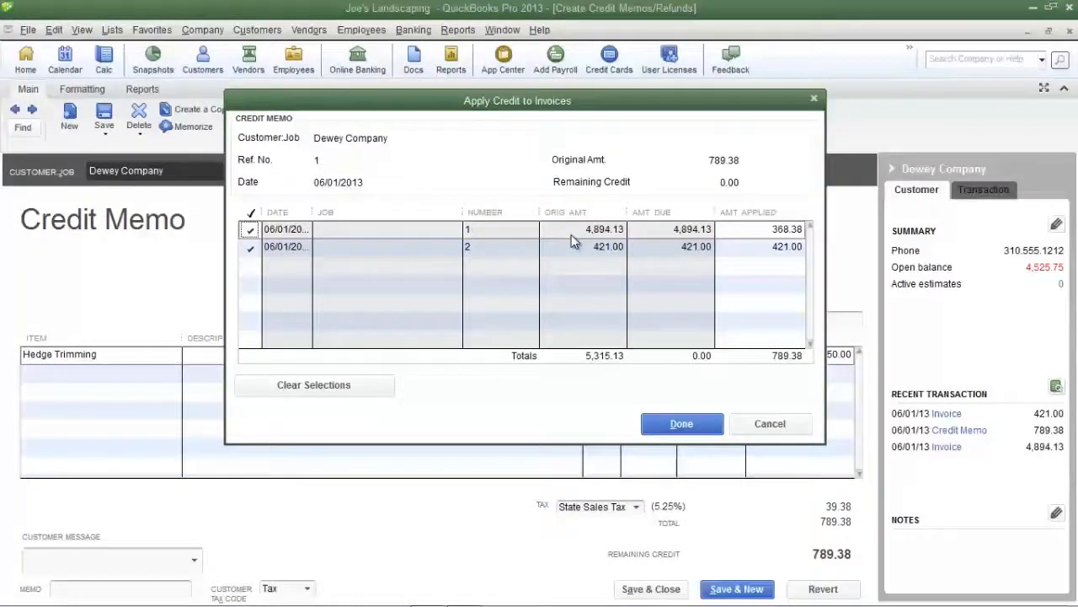
left_click(682, 424)
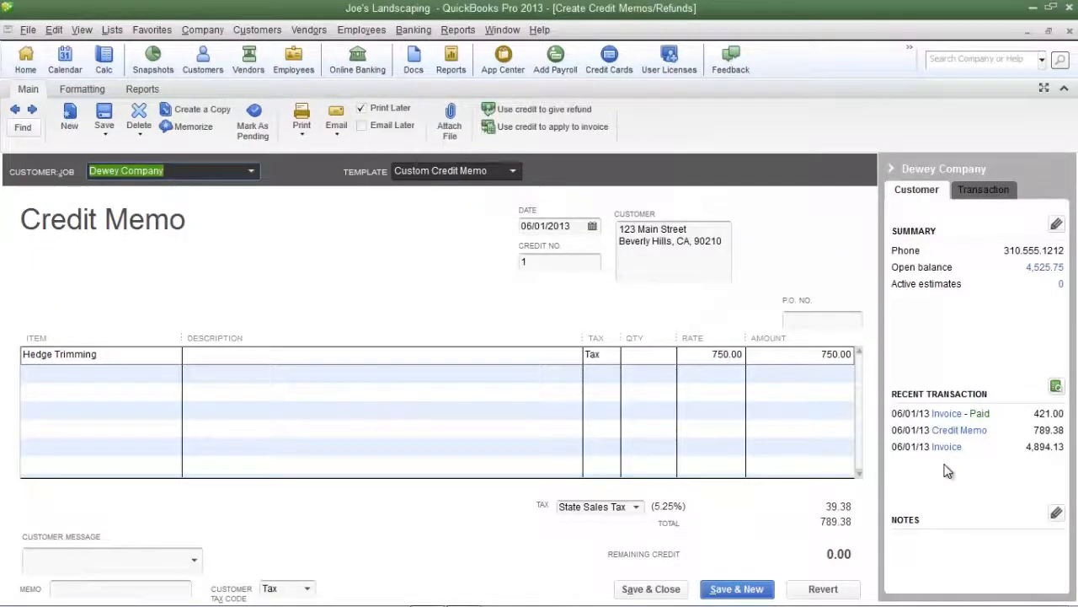
Step: Open Dewey Company's 4,894.13 invoice to check its applied credit and balance due, and open the paid 421.00 invoice
mouse_move(1032, 451)
left_click(947, 447)
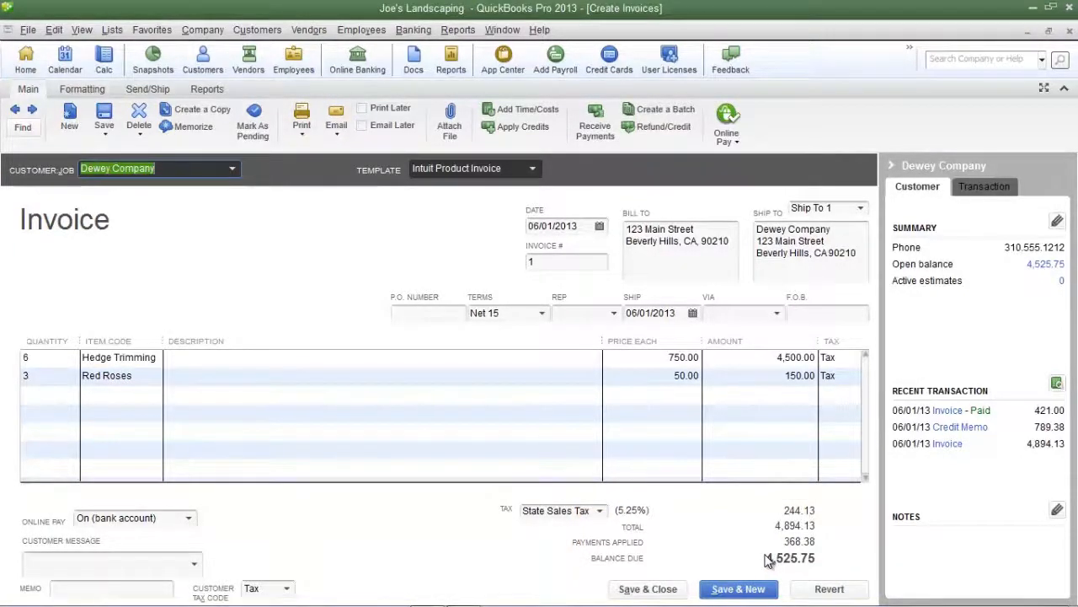
left_click(948, 411)
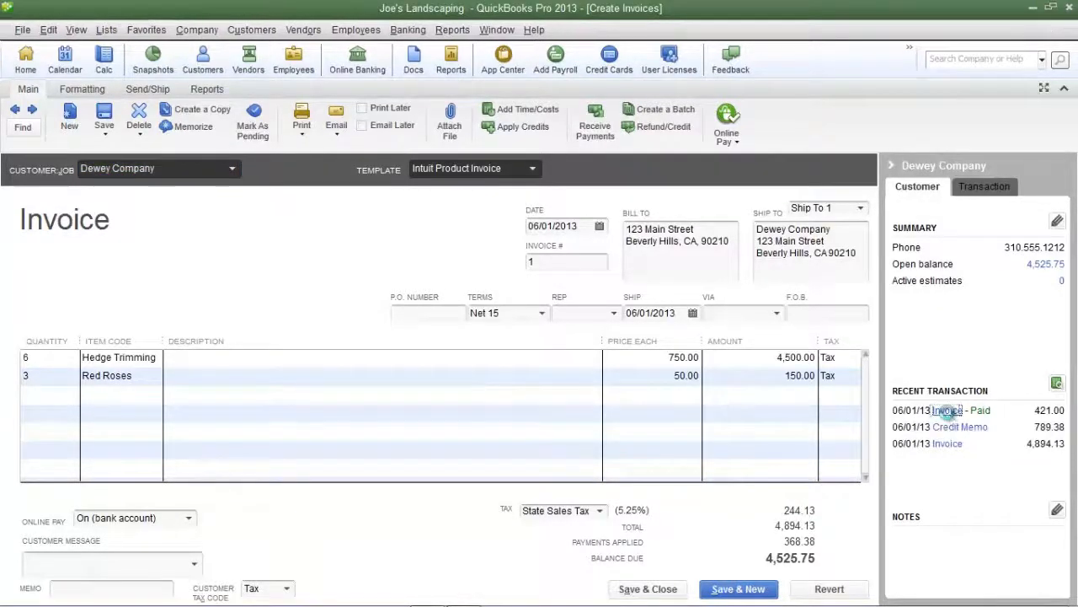